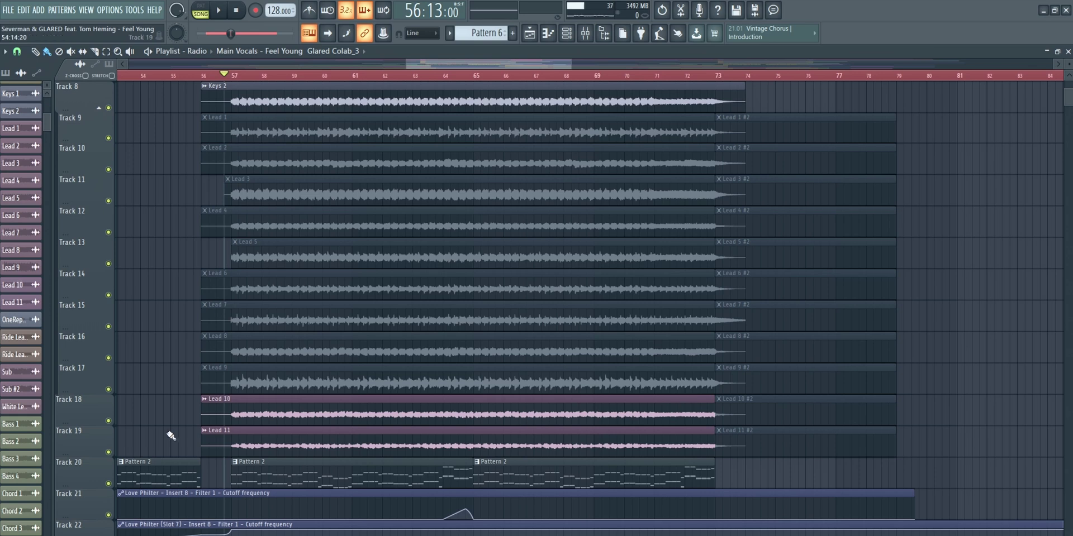
- Mute the Lead 10 and Lead 11 playlist tracks, then play the Pattern 2 leads from bar 56 with the mixer showing
ctrl+click(109, 420)
click(109, 452)
key(space)
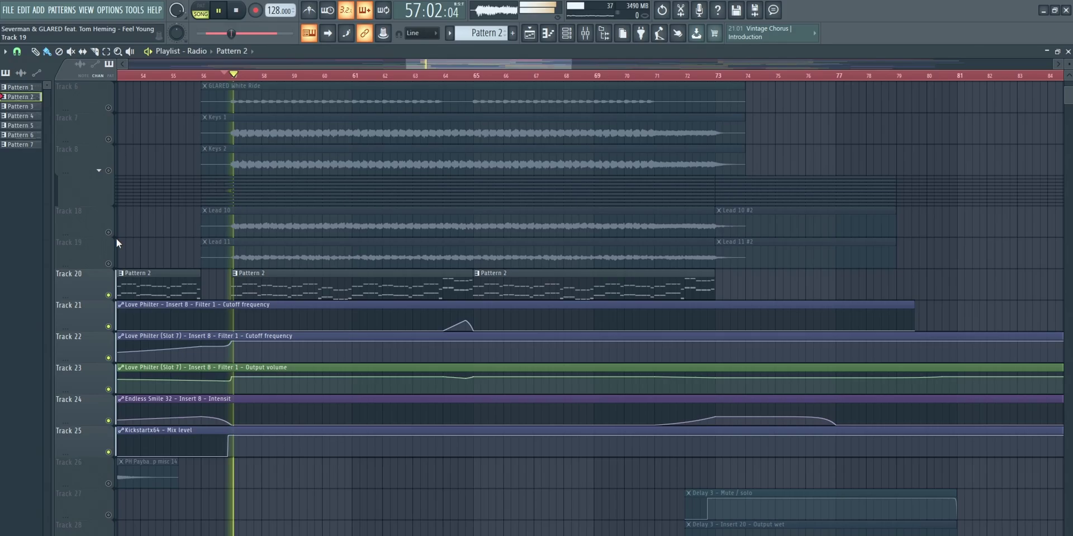
click(585, 34)
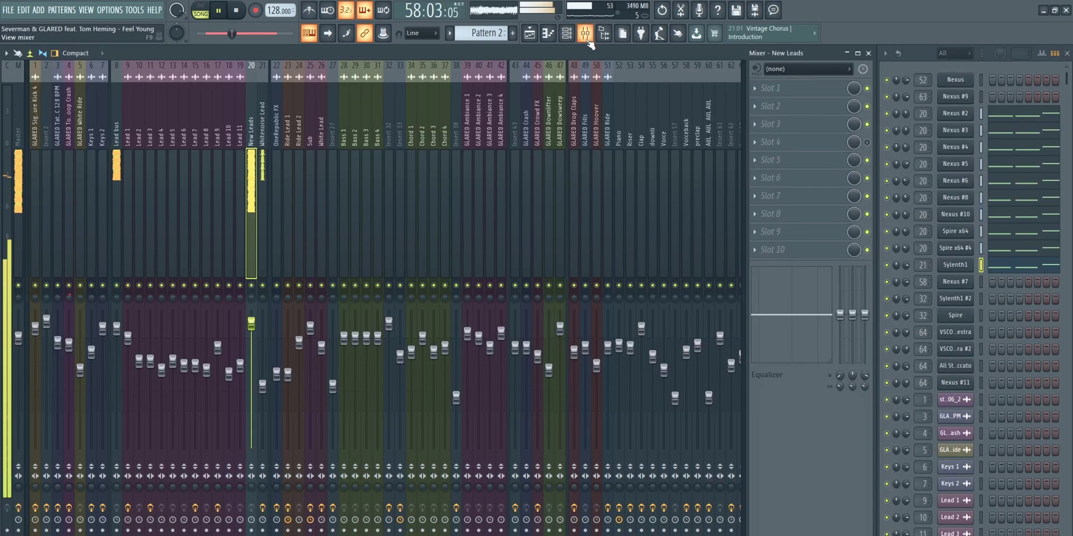
key(space)
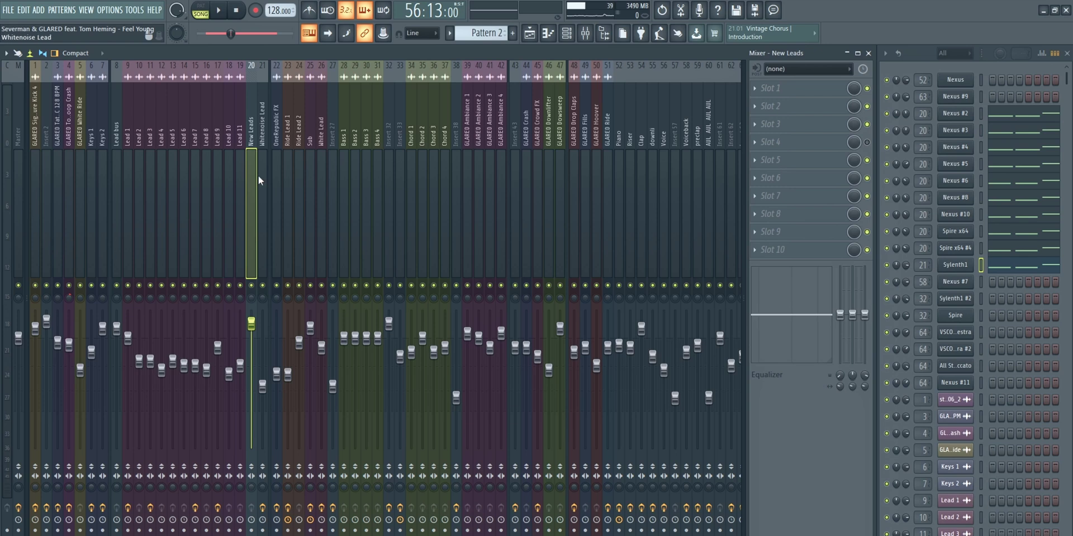
- Inspect the Sylenth1 white noise lead and the Fruity Parametric EQ 2 curve on its Whitenoise Lead mixer track
click(957, 266)
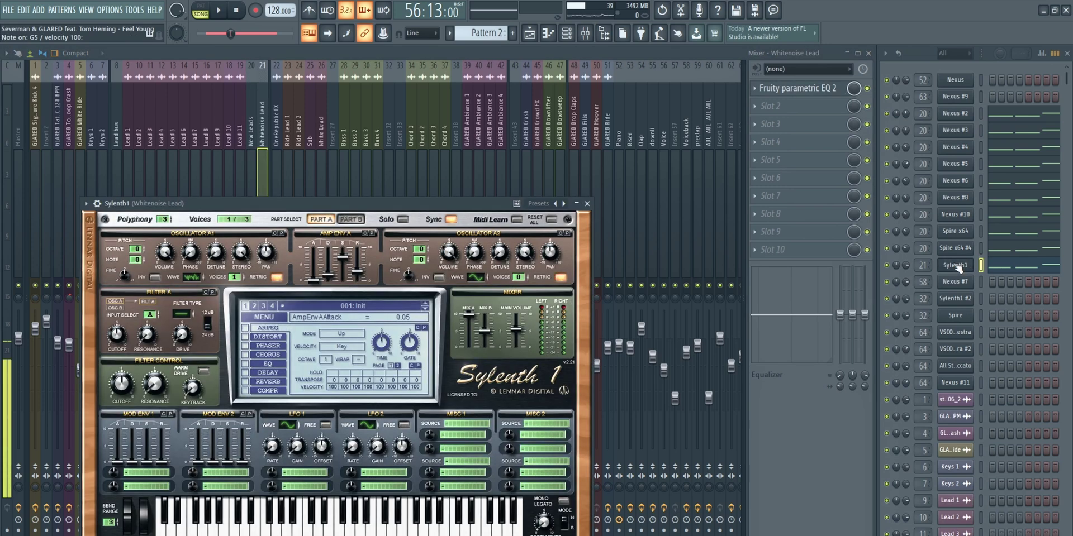
click(956, 266)
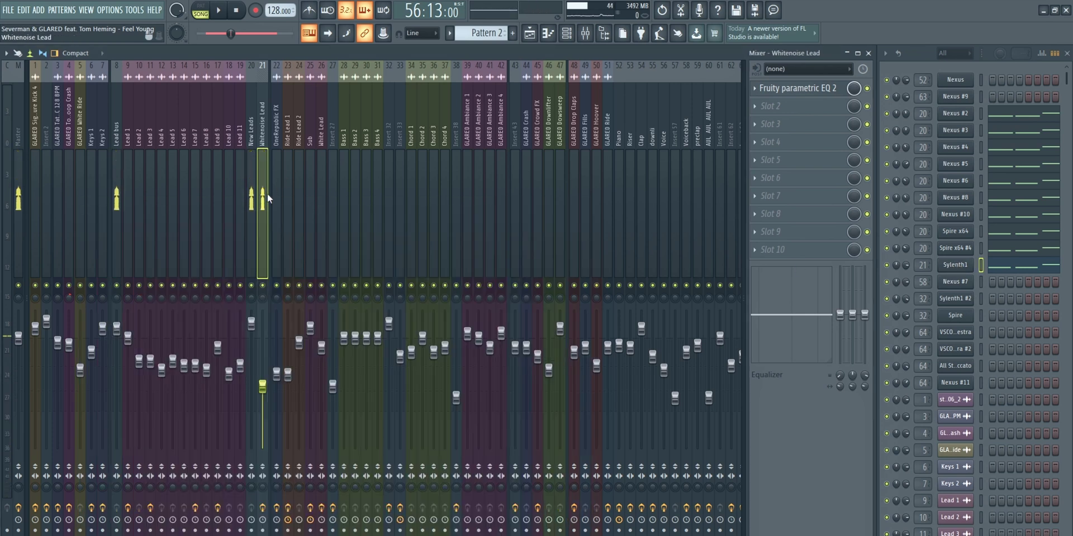
click(799, 88)
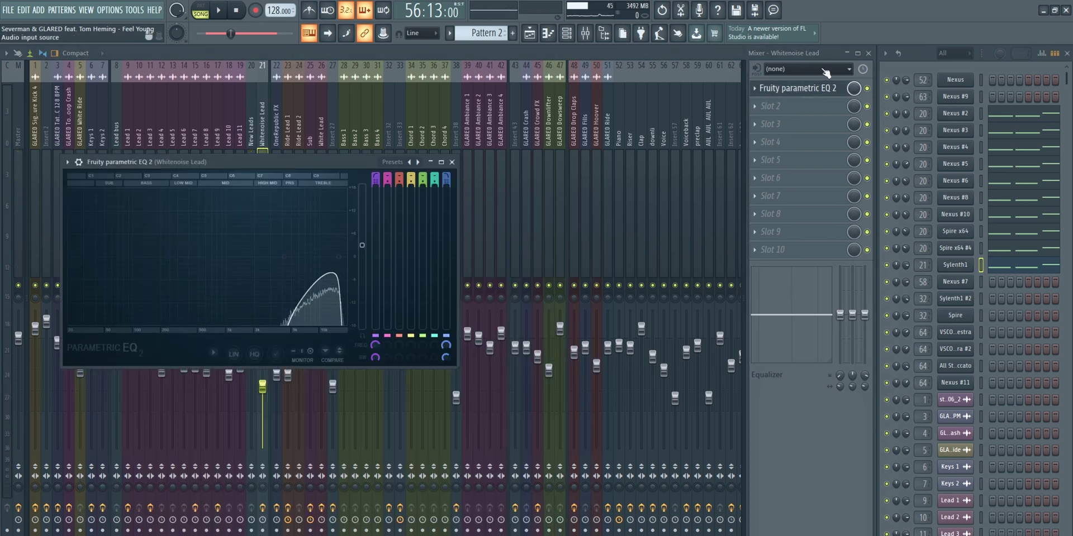
drag(387, 340, 511, 322)
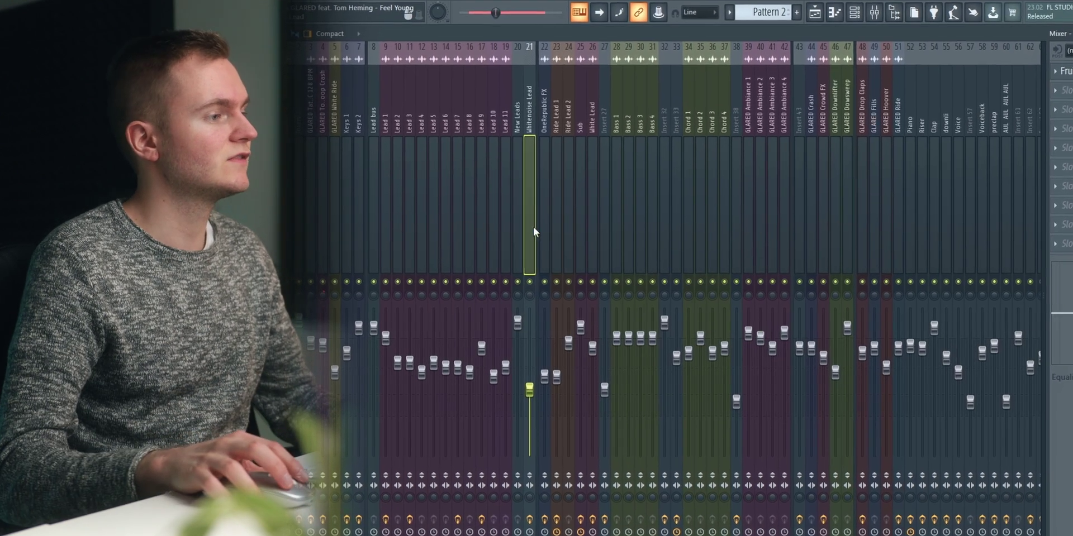
- Examine the New Leads, Whitenoise Lead and Lead bus tracks in the mixer
click(520, 221)
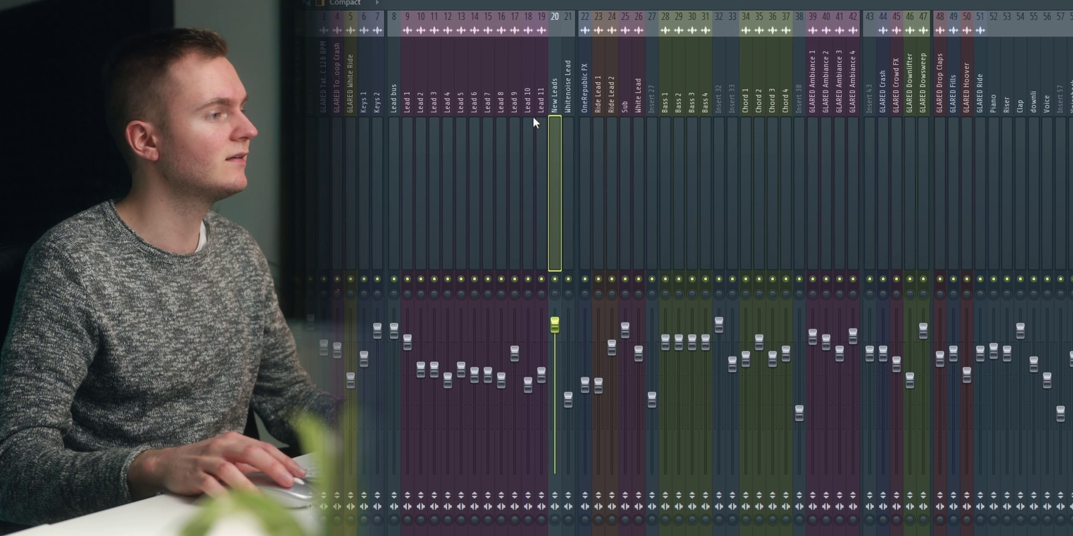
click(517, 124)
click(544, 119)
click(423, 125)
click(557, 117)
click(546, 118)
- Load the 20Hz + 18kHz cut preset in the Lead bus's Fruity Parametric EQ 2 and raise its low-cut frequency
click(414, 118)
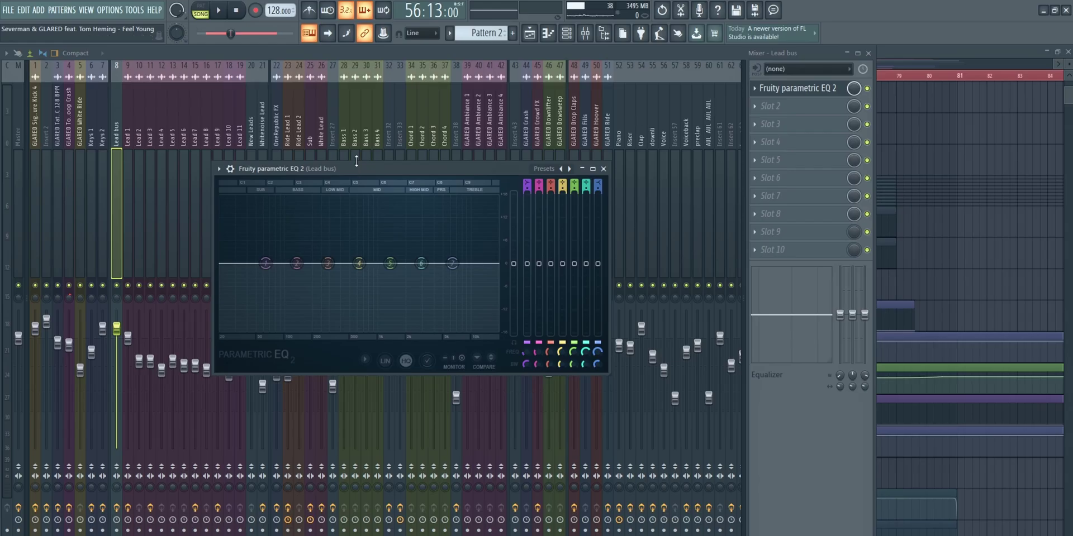
drag(356, 167, 361, 153)
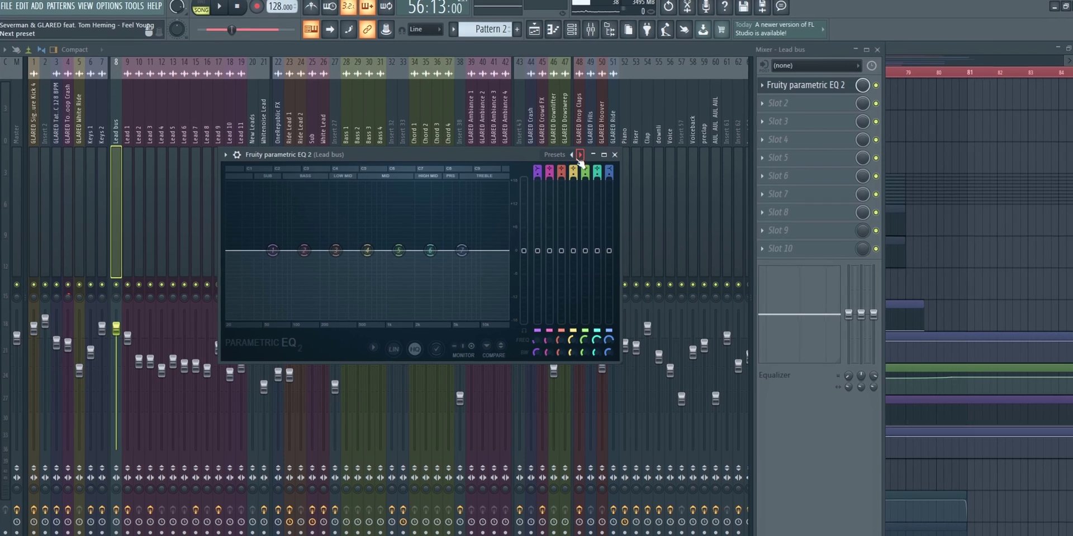
click(572, 158)
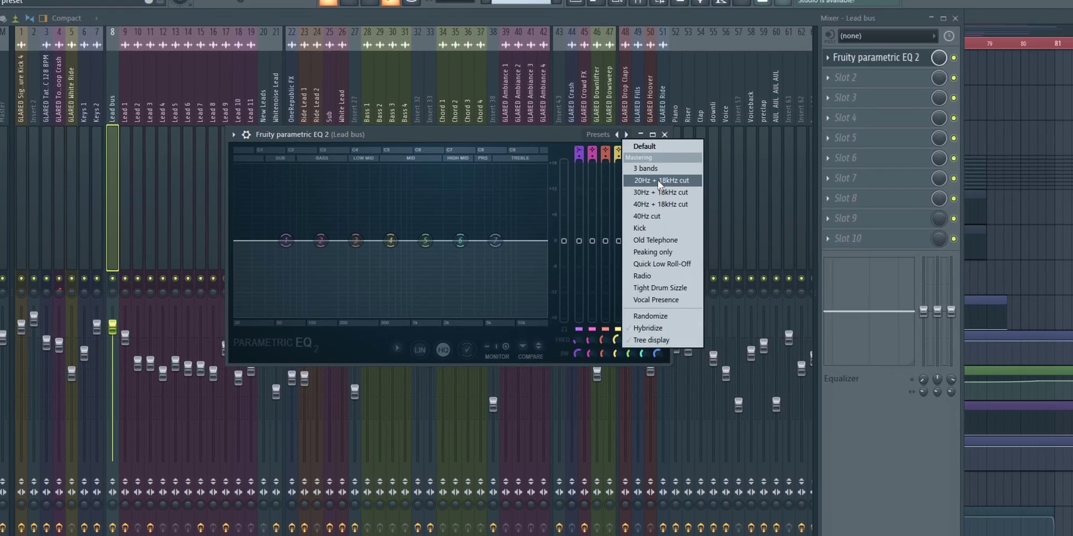
click(659, 181)
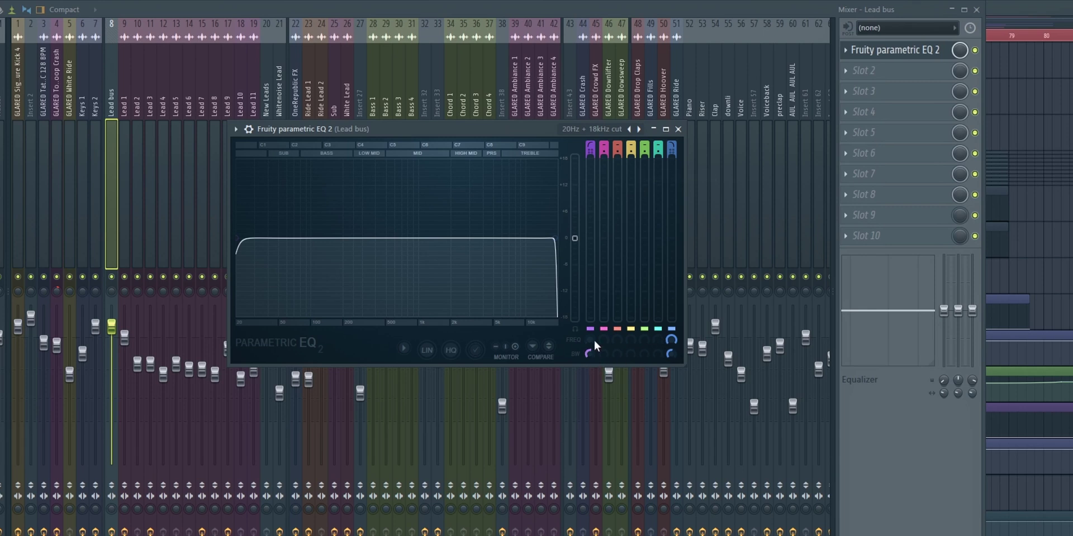
drag(592, 339, 638, 345)
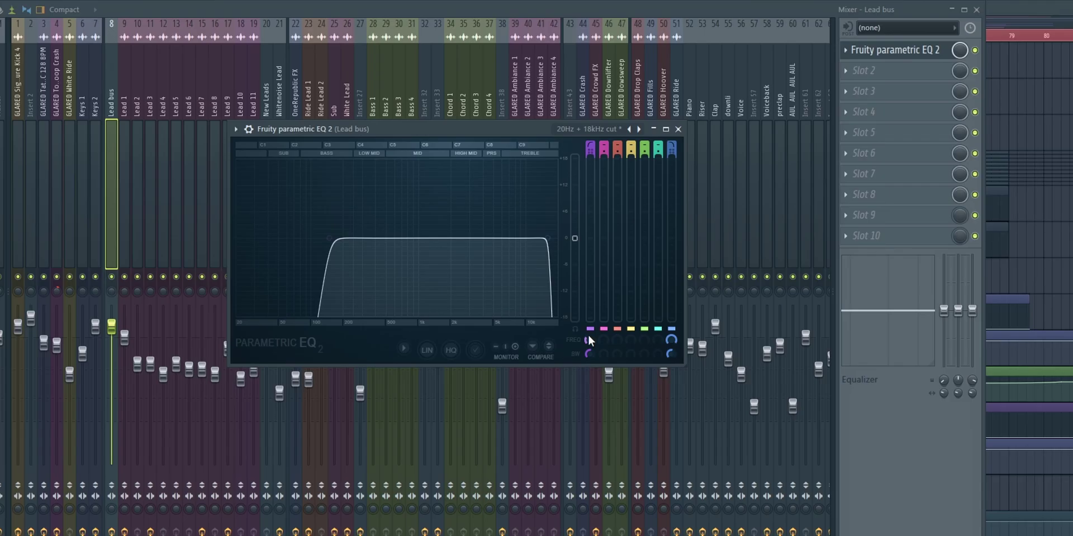
drag(588, 336, 588, 333)
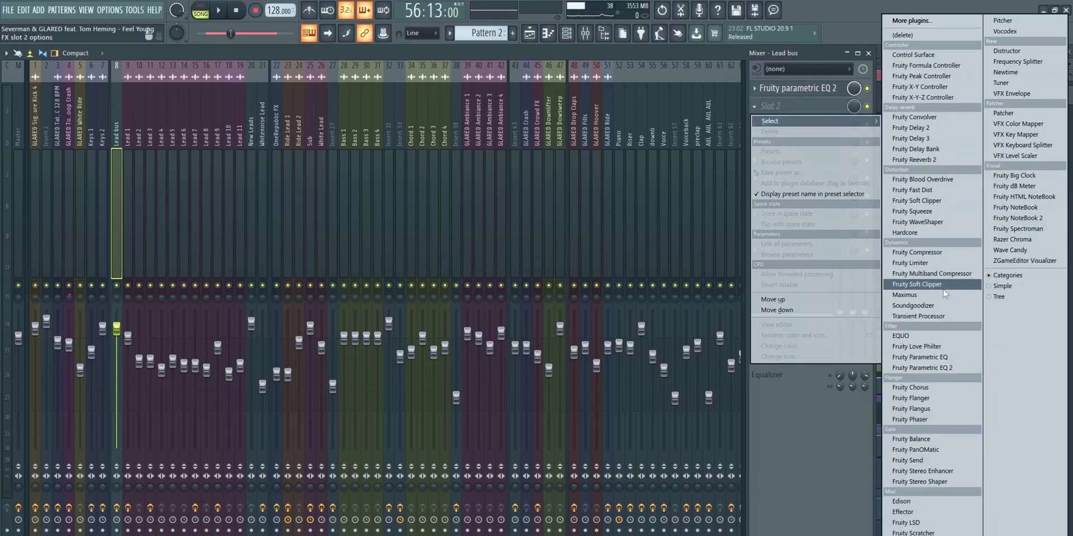
- Add a second Fruity Parametric EQ 2 in slot 2 of the Lead bus
click(934, 368)
drag(263, 206, 374, 162)
- Examine the leads' frequency spectrum in SPAN on the Master track during playback
click(17, 171)
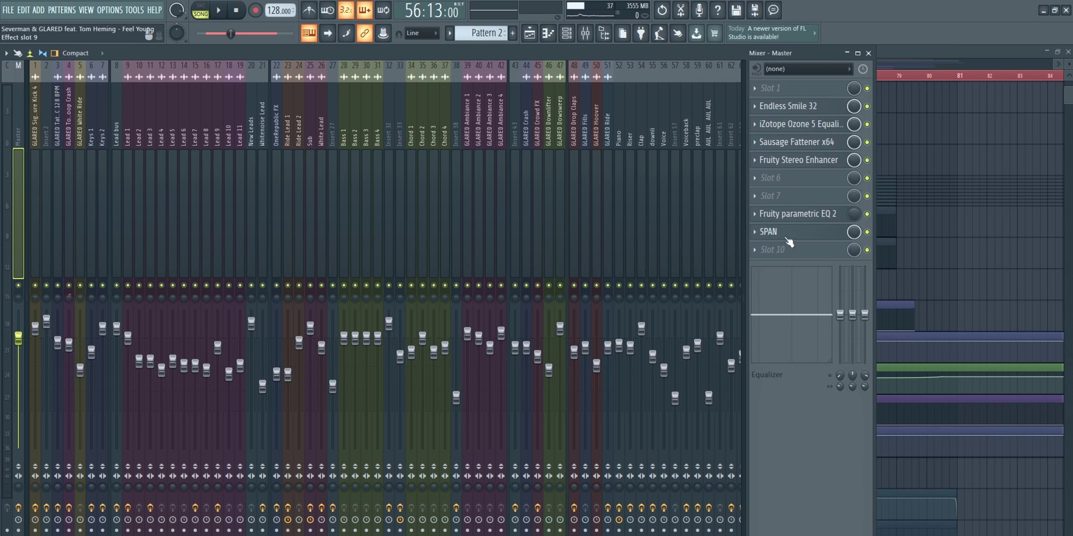
drag(648, 164, 459, 134)
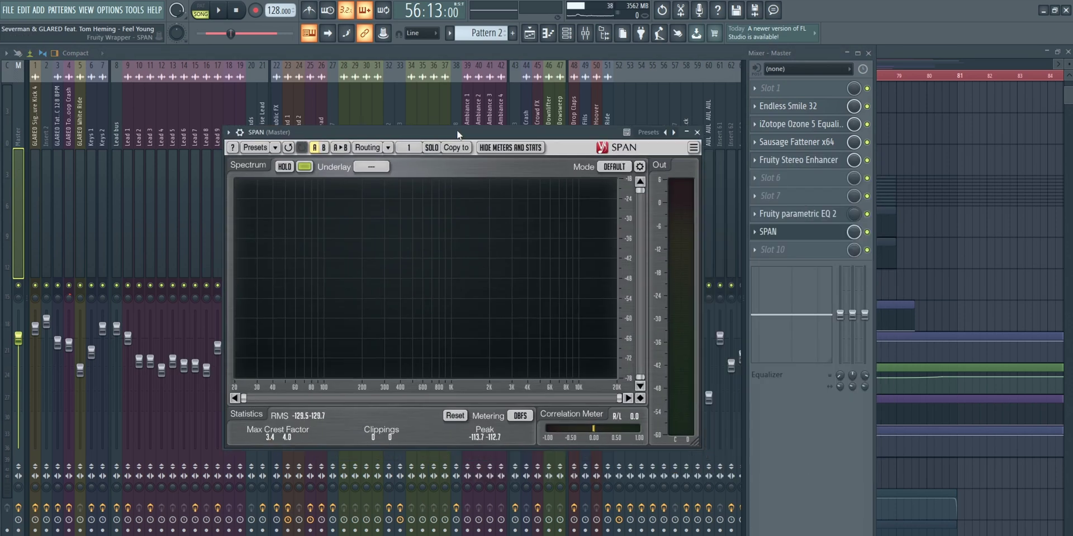
key(space)
drag(457, 135, 466, 133)
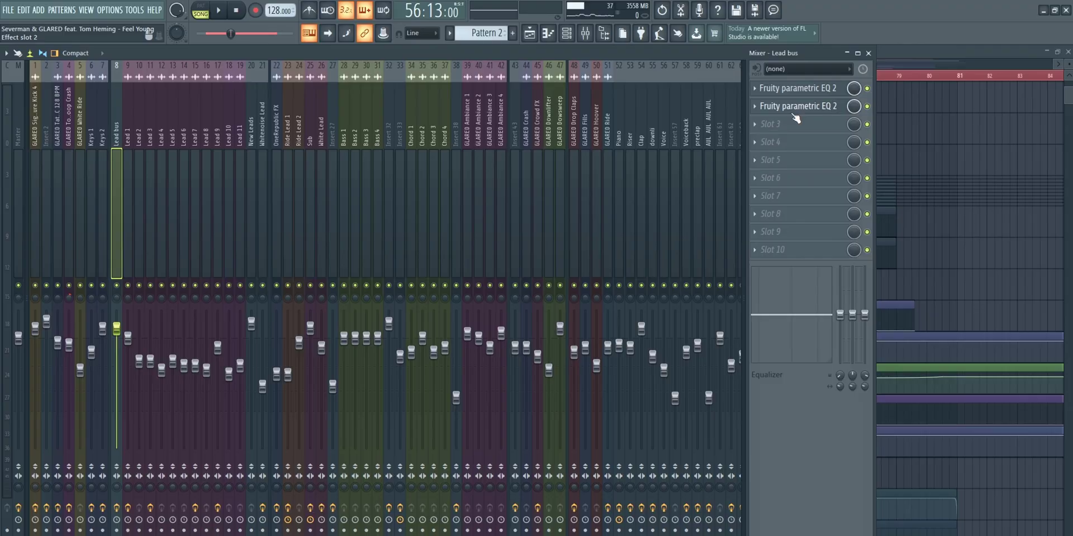
- Add Fruity Reeverb 2 in slot 4 and Fruity Peak Controller in slot 3 of the Lead bus
click(787, 125)
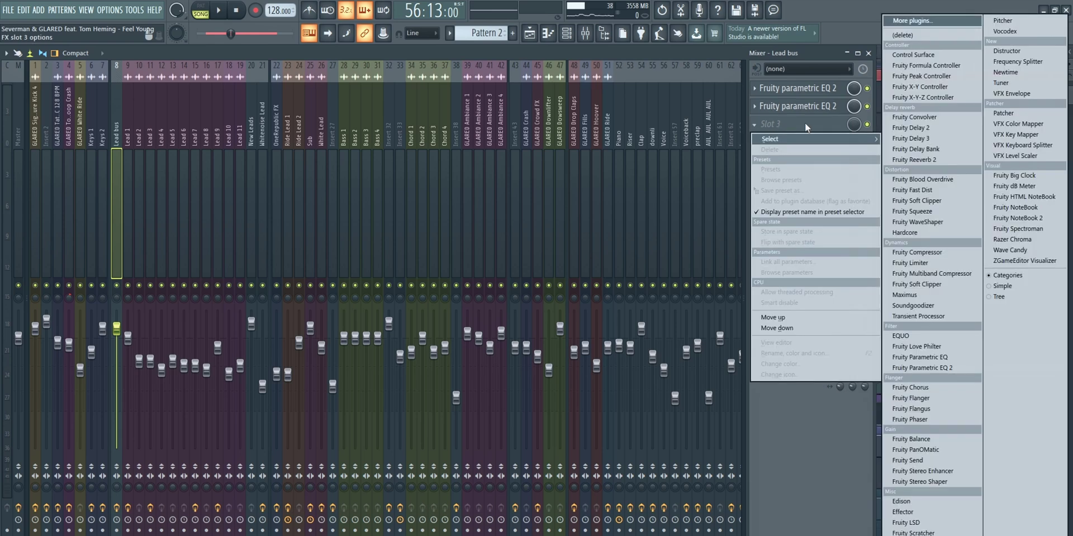
click(904, 161)
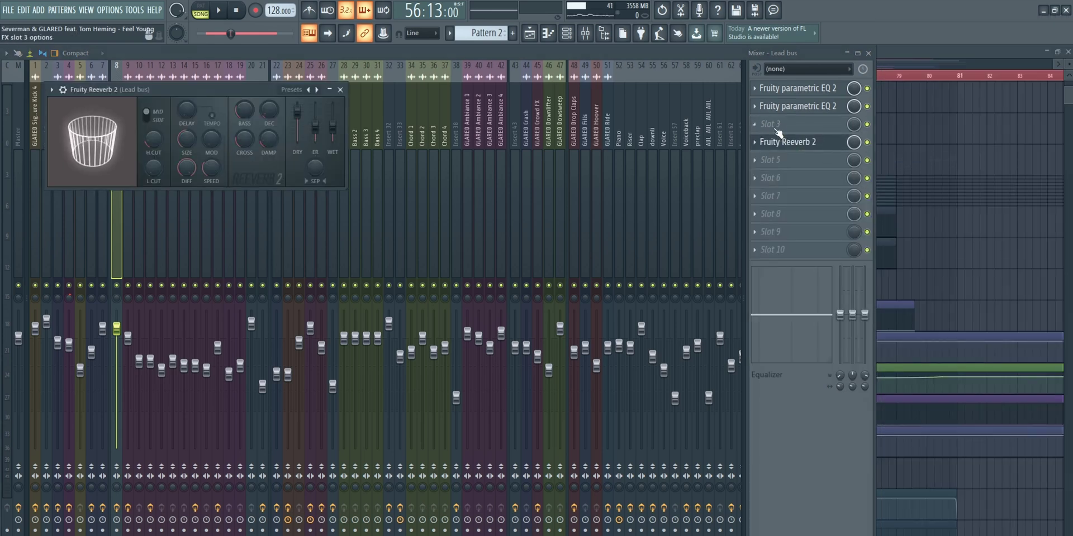
click(774, 125)
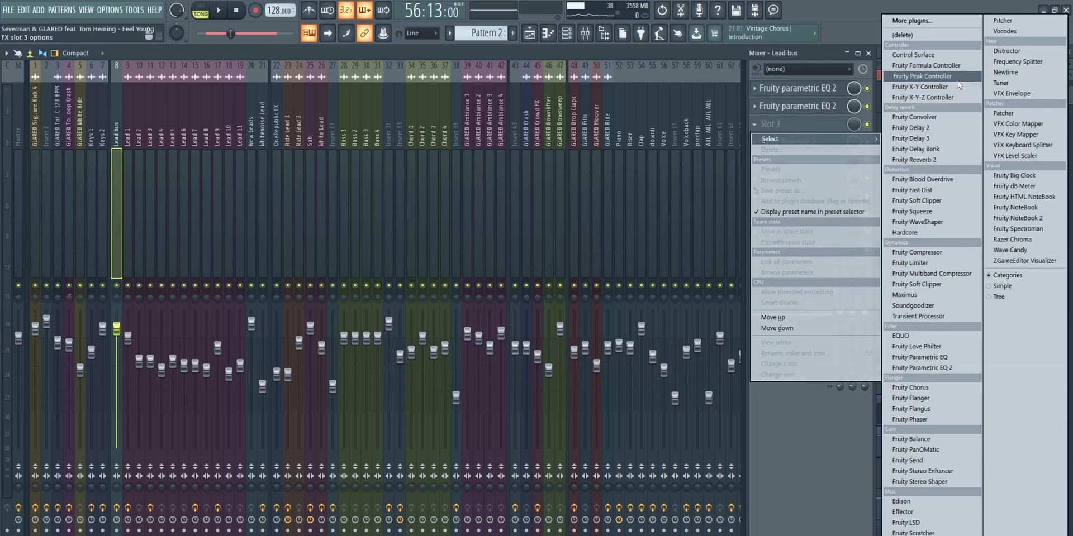
click(950, 77)
- Link Fruity Reeverb 2's Wet level to the Lead bus controller Peak ctrl - Peak with the inverted mapping formula 1-Input
click(794, 142)
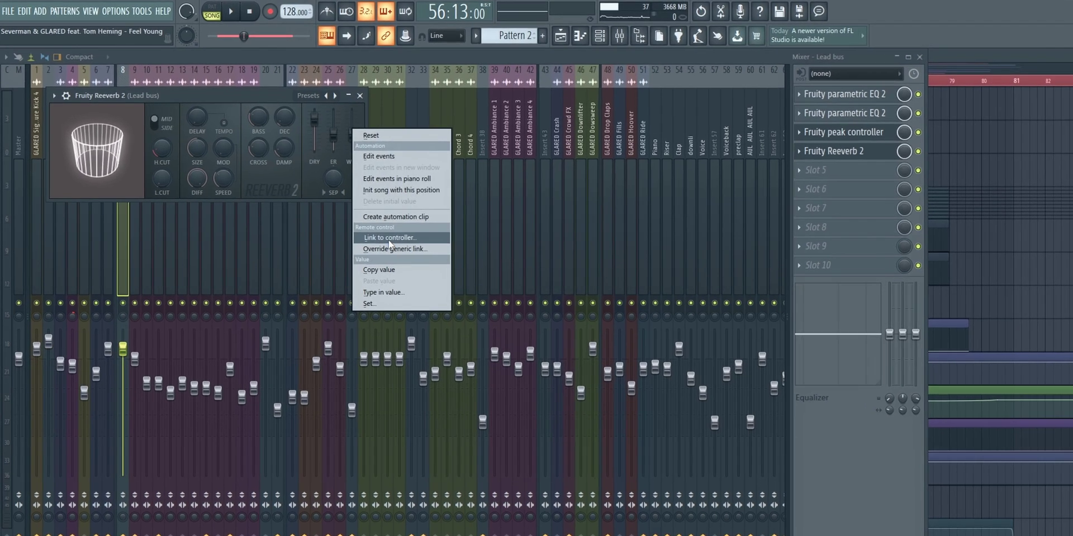
click(364, 235)
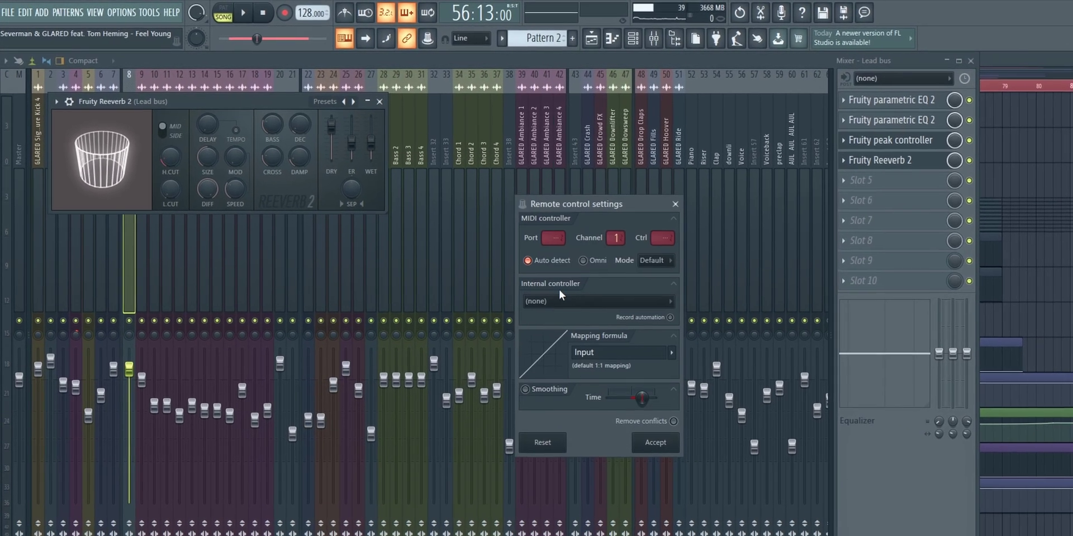
click(559, 301)
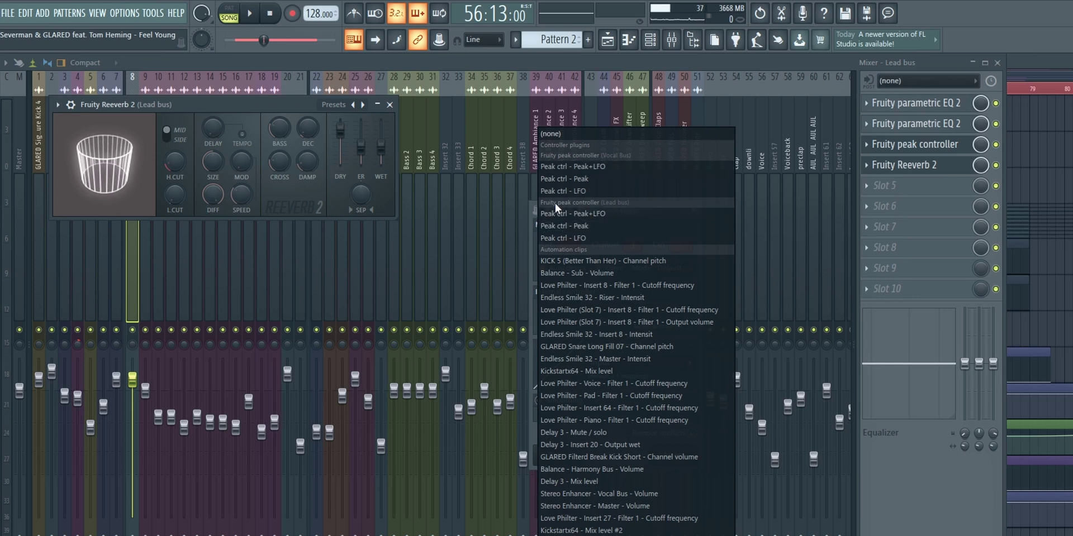
click(586, 226)
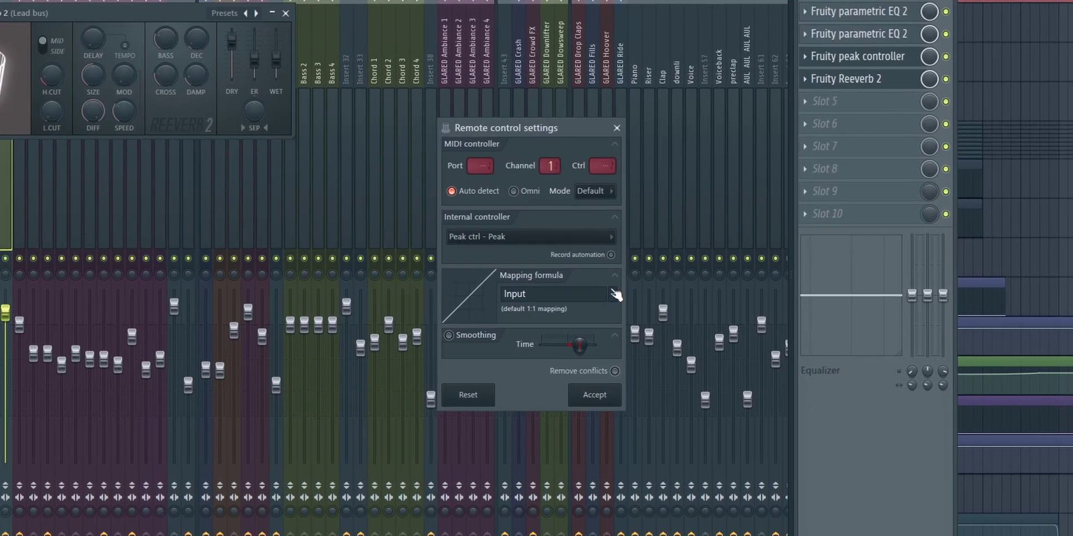
click(688, 359)
click(592, 287)
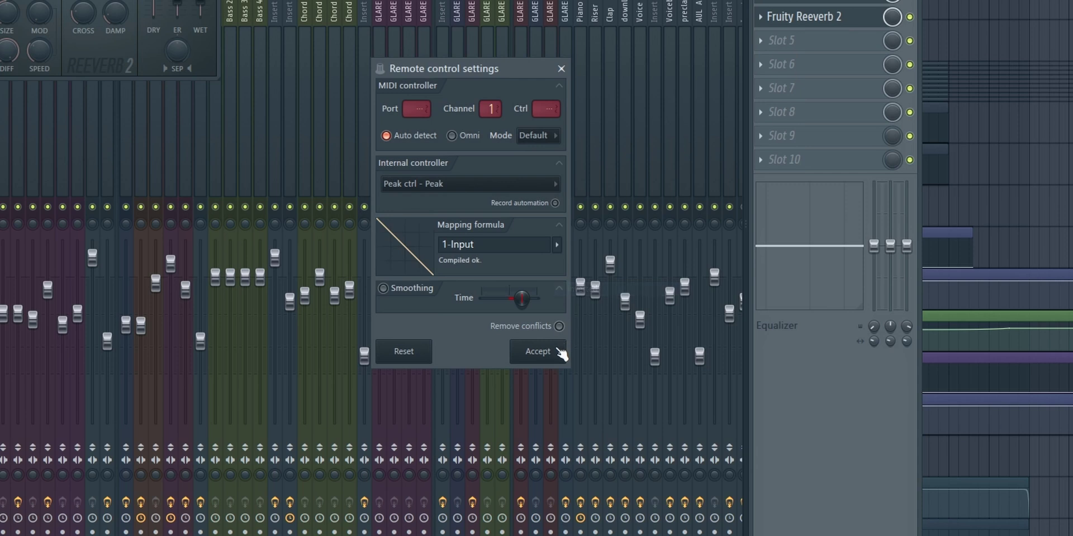
click(556, 348)
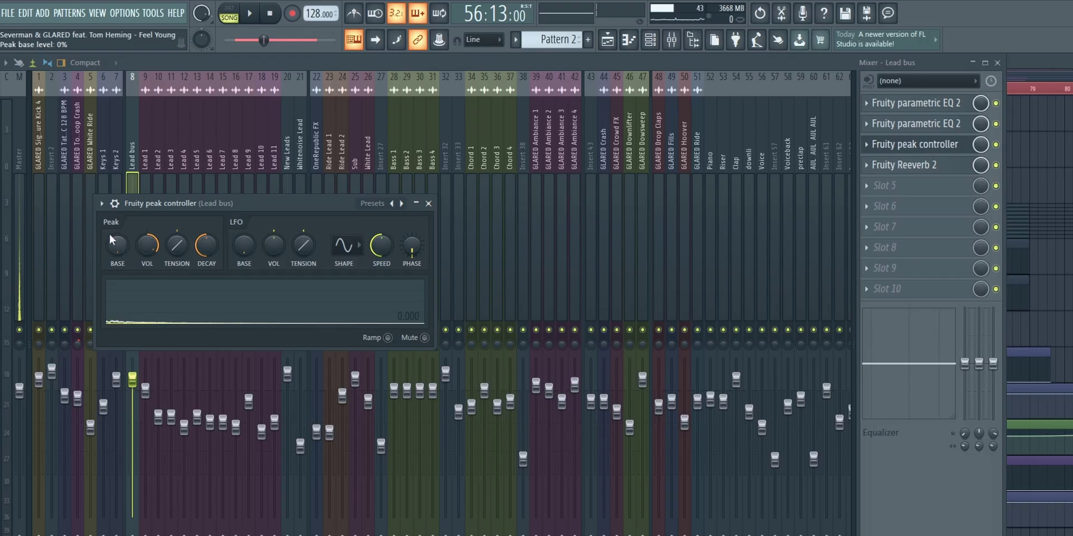
- Raise the peak controller's Peak Base to an output of about 0.2 and check its effect on the reverb's Wet level
drag(183, 205, 336, 180)
drag(271, 222, 271, 215)
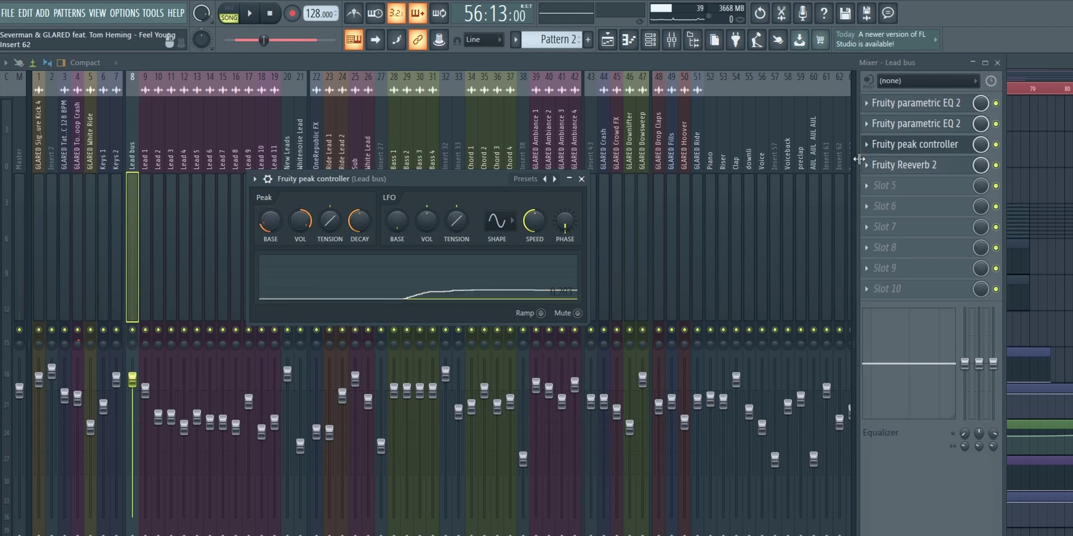
click(894, 165)
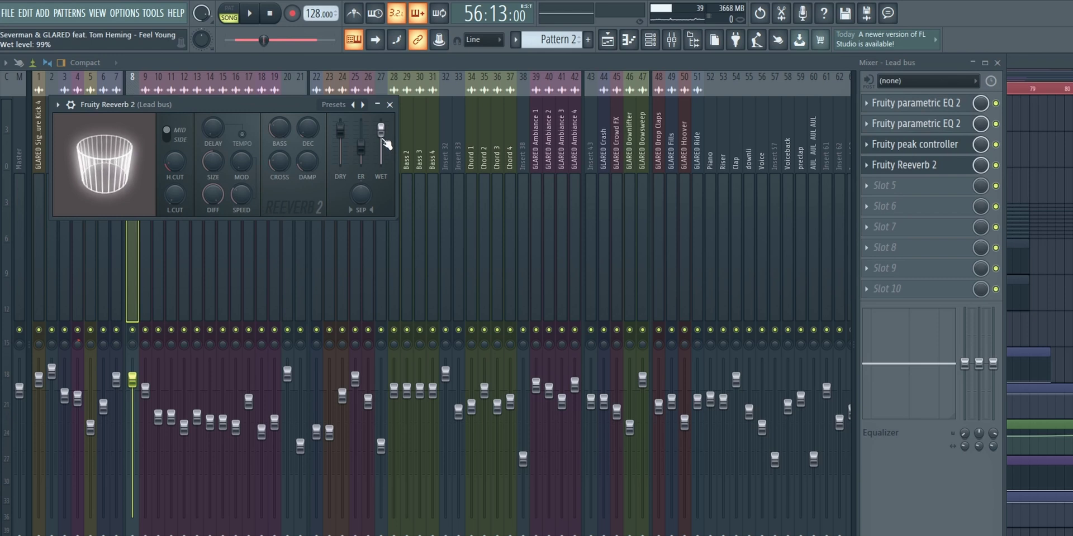
click(894, 144)
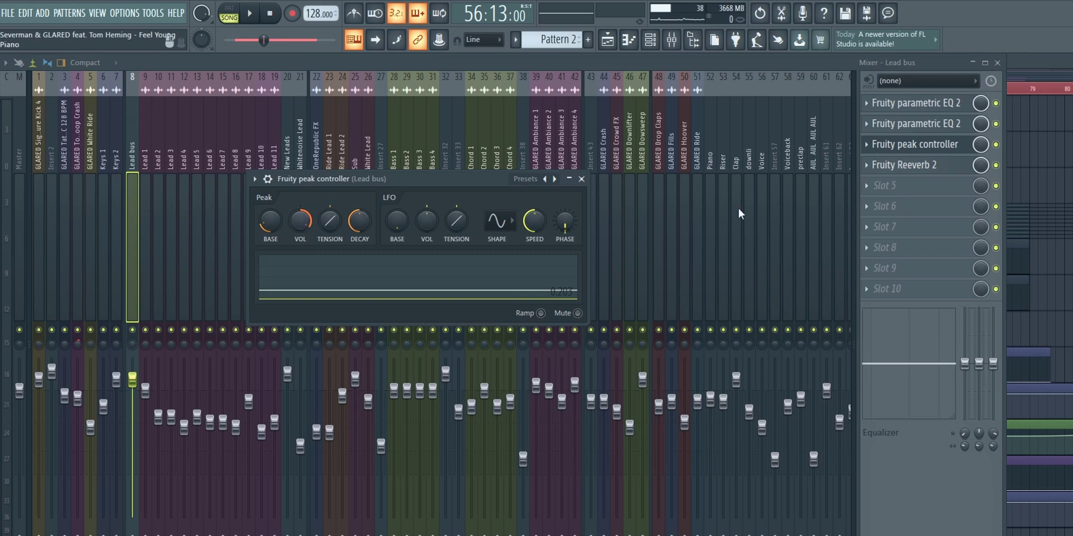
- Start playback, detach the Fruity Reeverb 2 window and place the peak controller beside it so both stay in view
key(space)
click(894, 165)
click(49, 105)
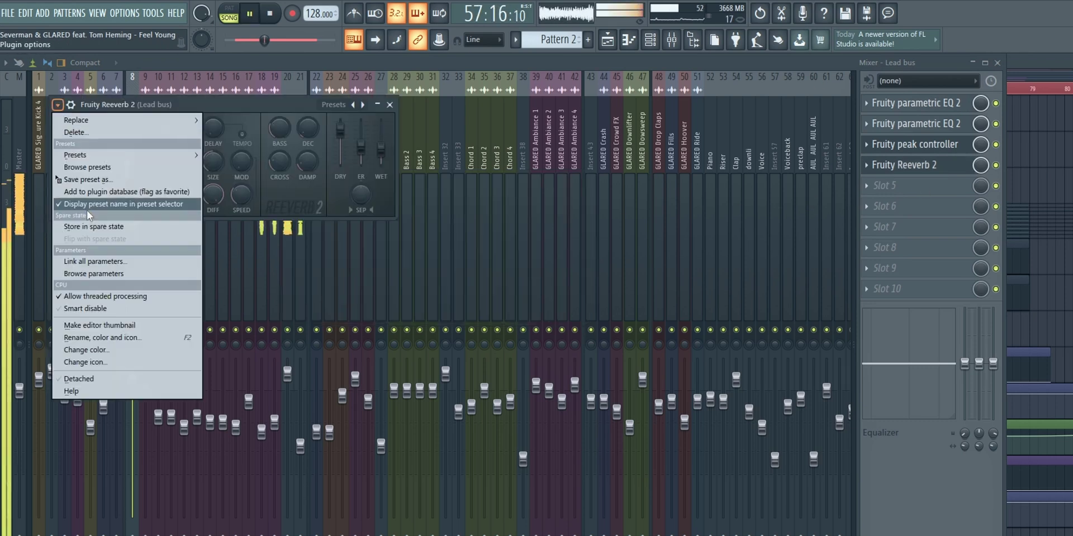
key(Escape)
click(938, 147)
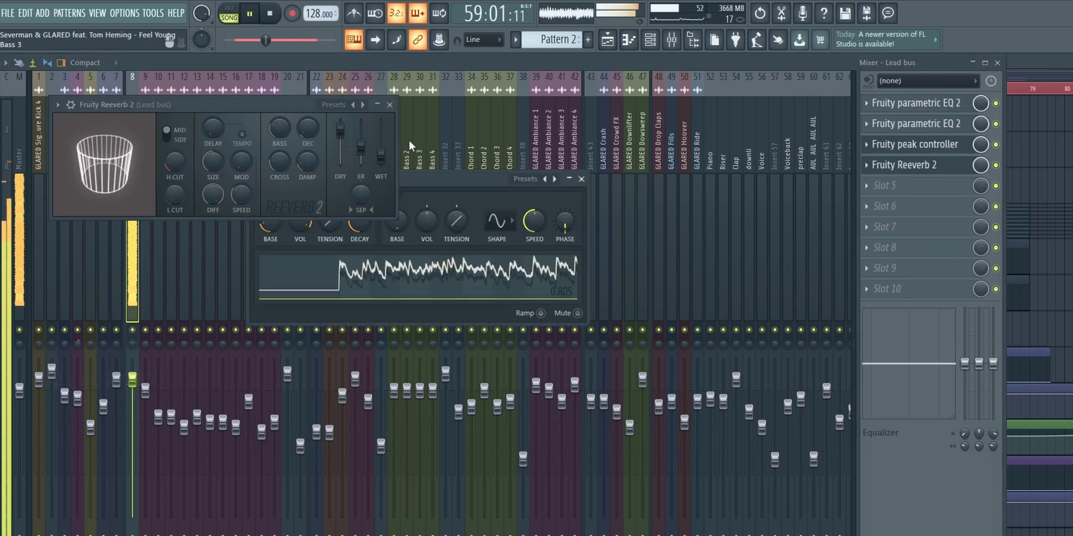
drag(302, 171, 514, 192)
- Adjust the peak controller's Peak Vol to about 46% by ear and raise its Peak Decay to maximum
mouse_move(507, 233)
mouse_down()
mouse_move(508, 221)
mouse_move(507, 252)
mouse_move(511, 224)
mouse_up()
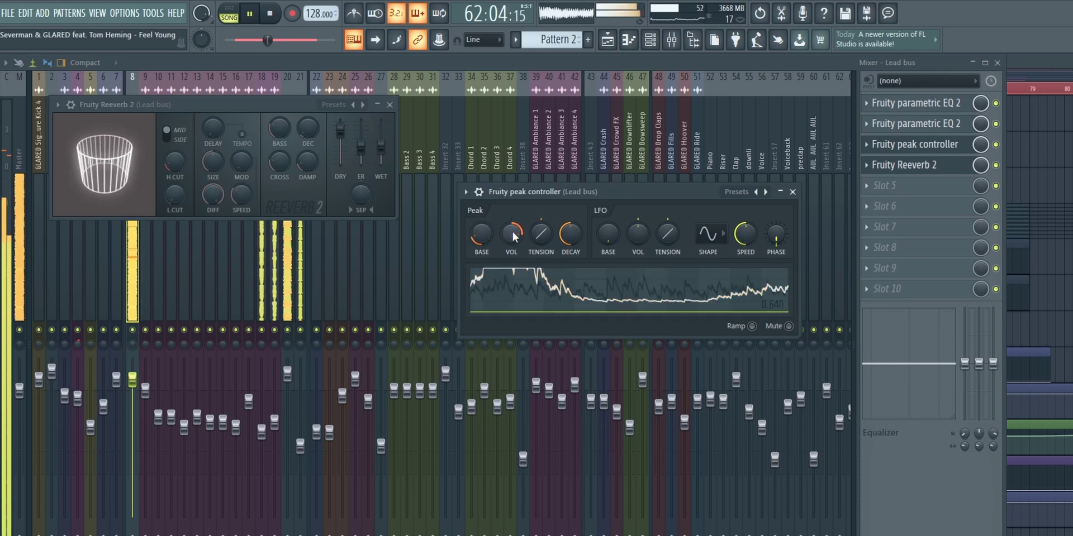
scroll(514, 236, down, 7)
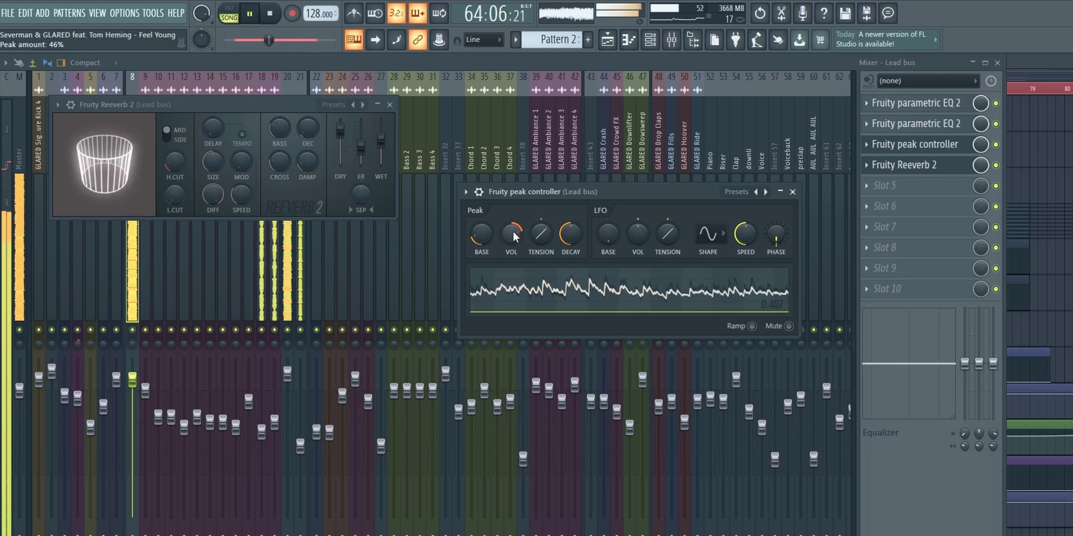
key(space)
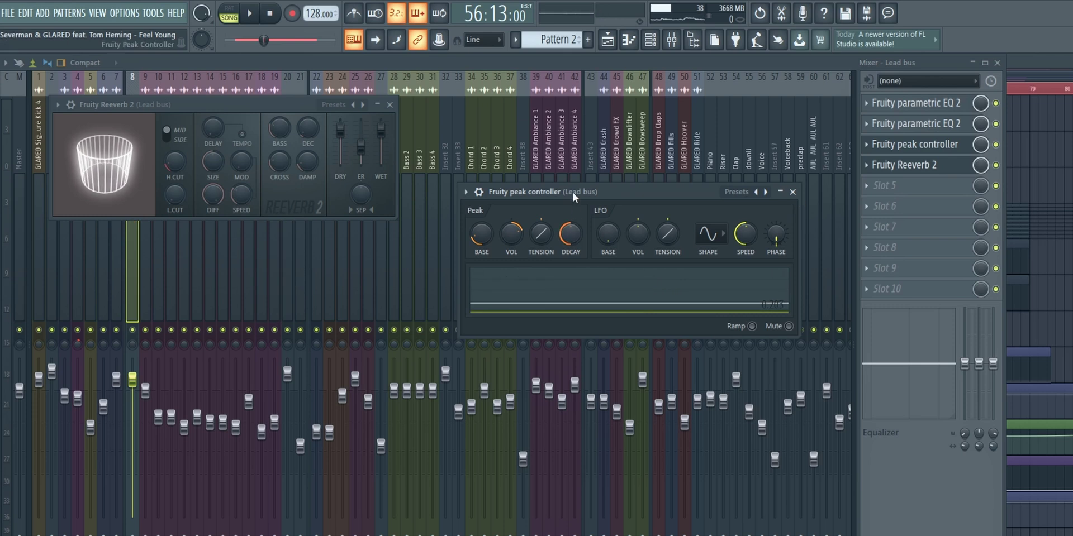
click(574, 236)
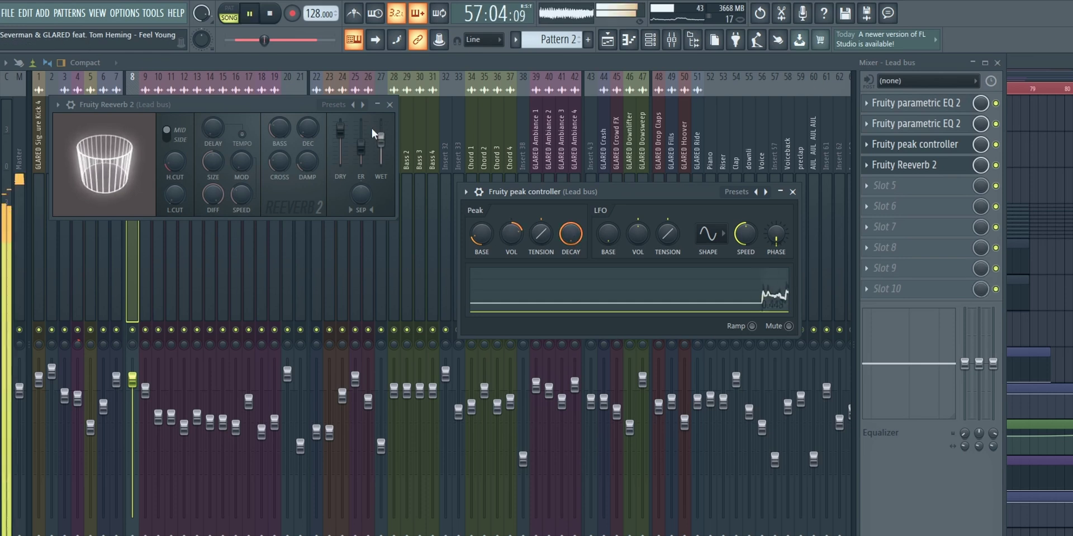
- Lower the peak controller's Peak Decay and fine-tune it by ear against the playing leads, then stop playback
key(space)
drag(571, 234, 571, 249)
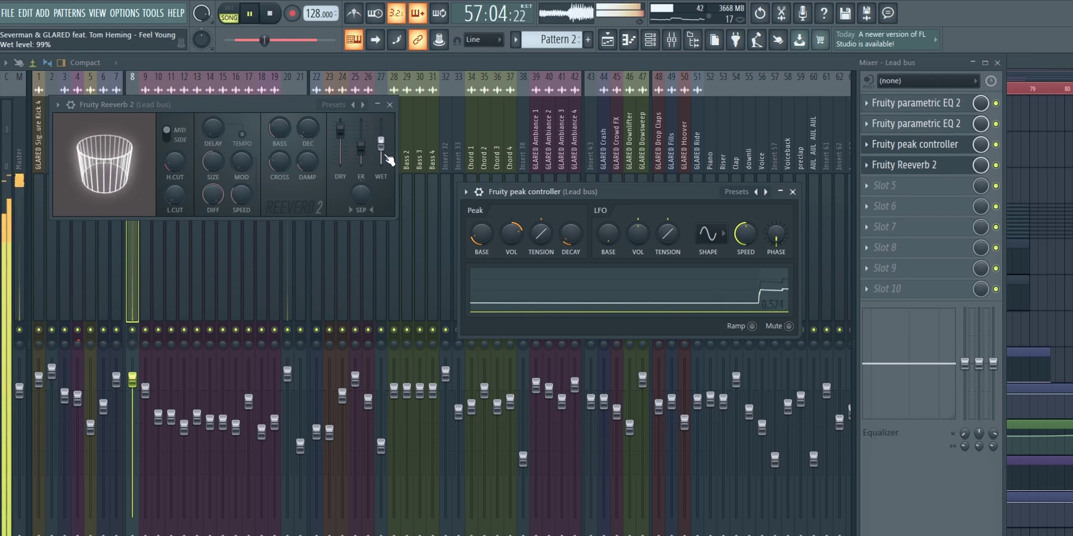
mouse_move(567, 241)
mouse_down()
mouse_move(569, 223)
mouse_move(570, 255)
mouse_move(569, 235)
mouse_up()
key(space)
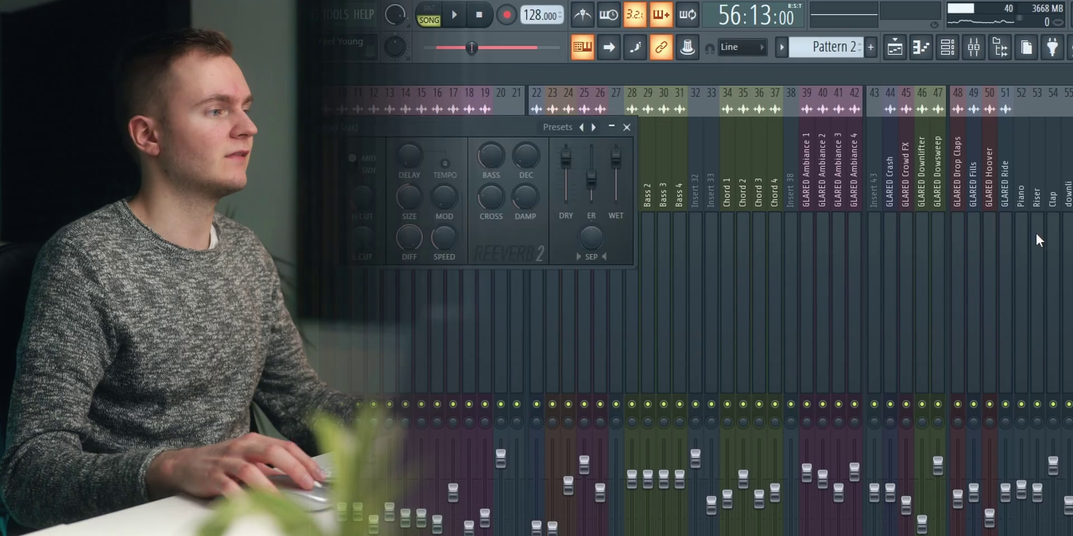
- Move the Fruity Reeverb 2 window into clear view and adjust its high cut and decay time
drag(402, 127, 653, 127)
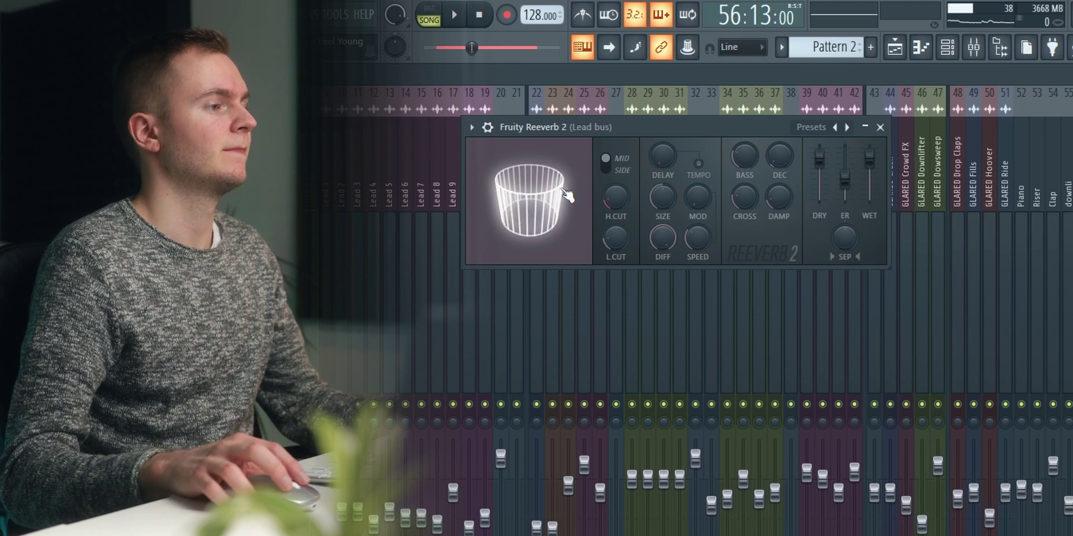
drag(613, 203, 617, 197)
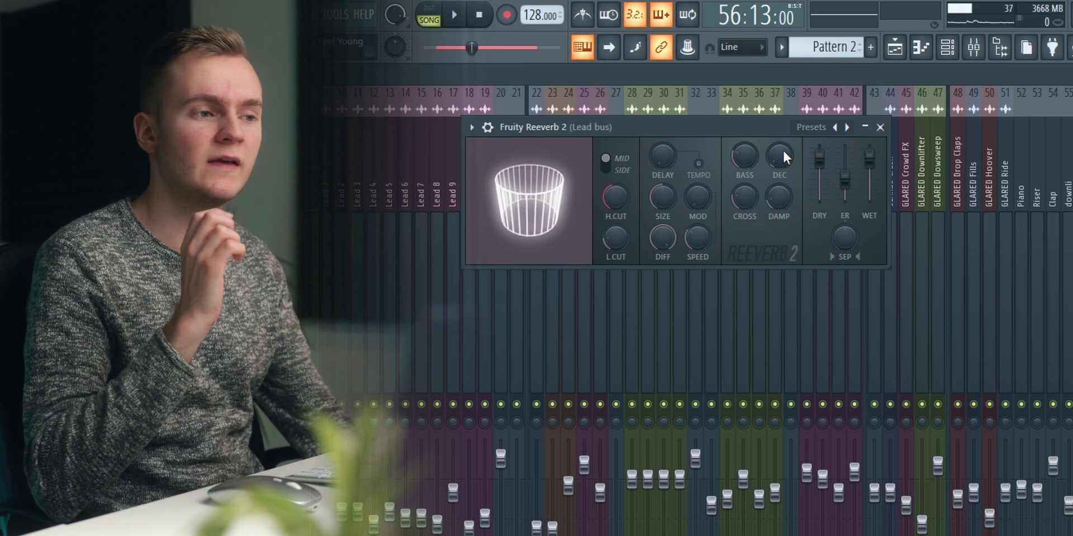
drag(782, 149, 782, 139)
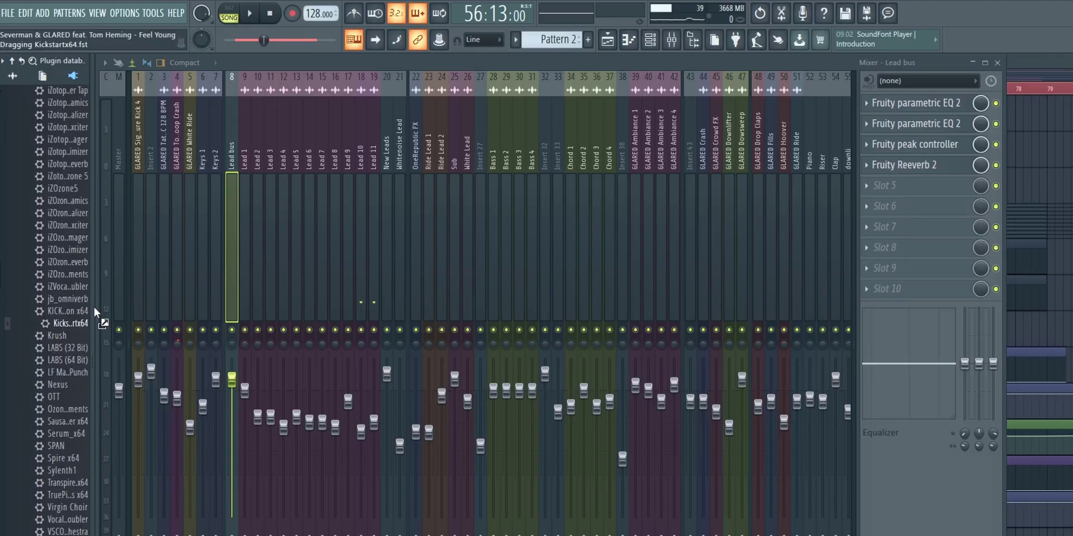
- Add Kickstartx64 from the plugin database to the Lead bus effects chain and hide the browser
drag(95, 313, 944, 248)
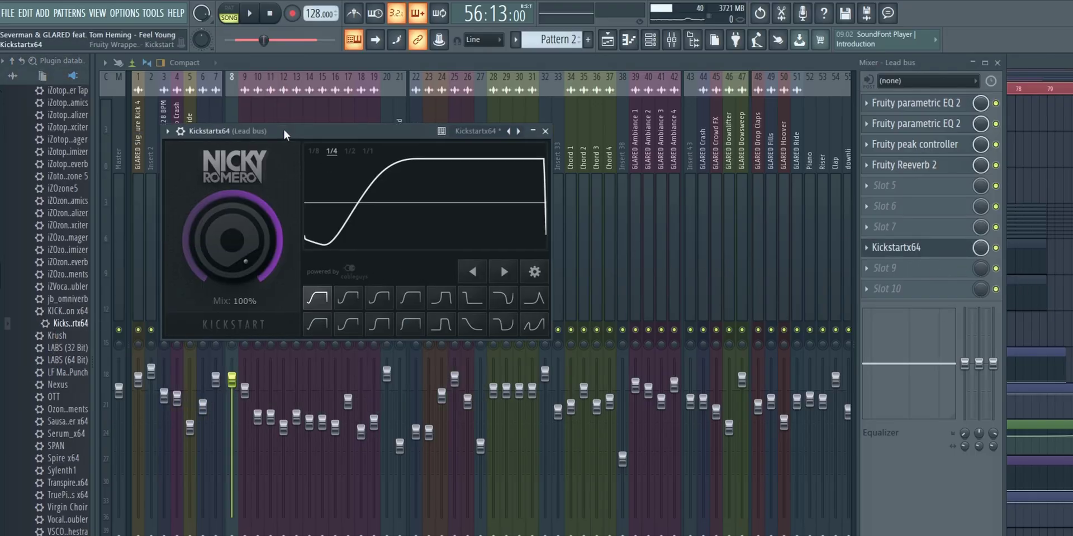
drag(283, 128, 422, 125)
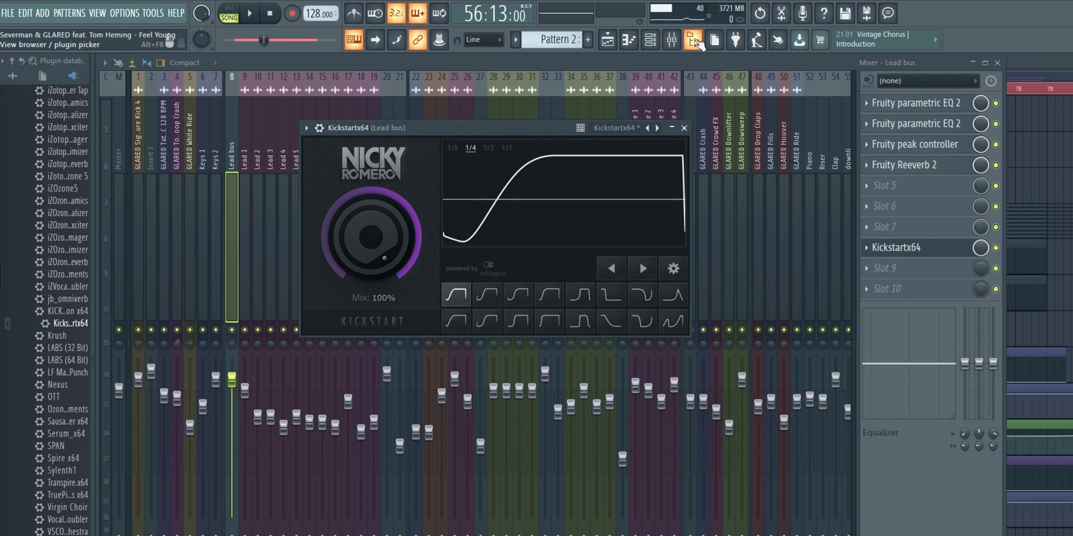
click(692, 40)
drag(431, 127, 582, 124)
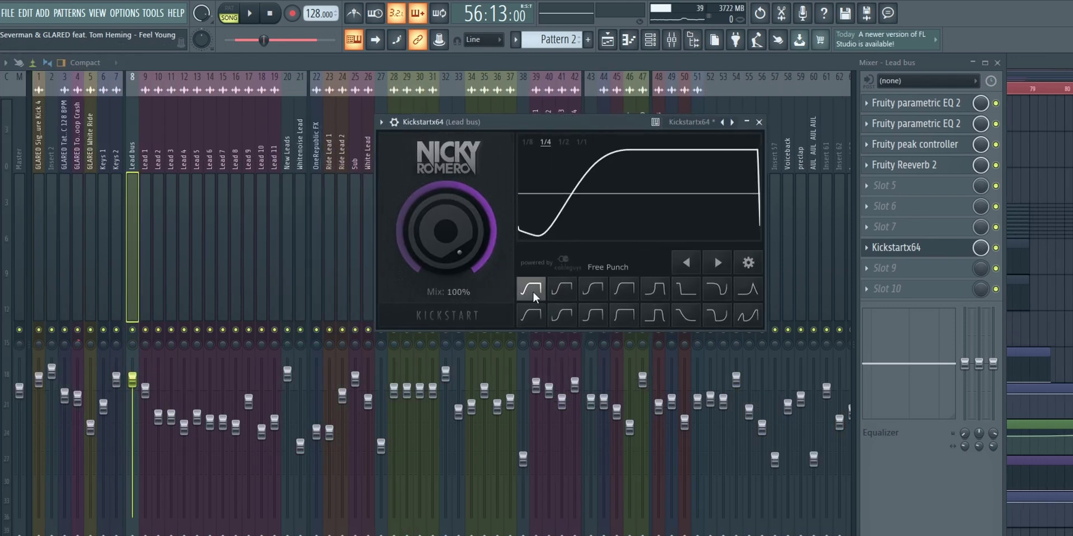
- Choose the Free Punch curve in Kickstart, reduce its Mix to about 52% and play the leads in the mixer to check the ducking
click(528, 291)
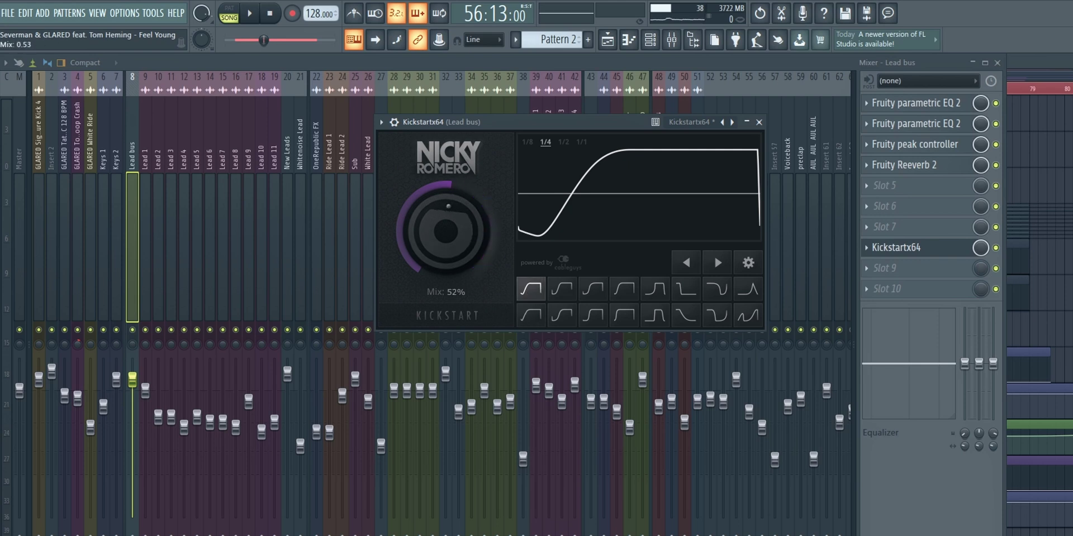
drag(468, 227, 468, 222)
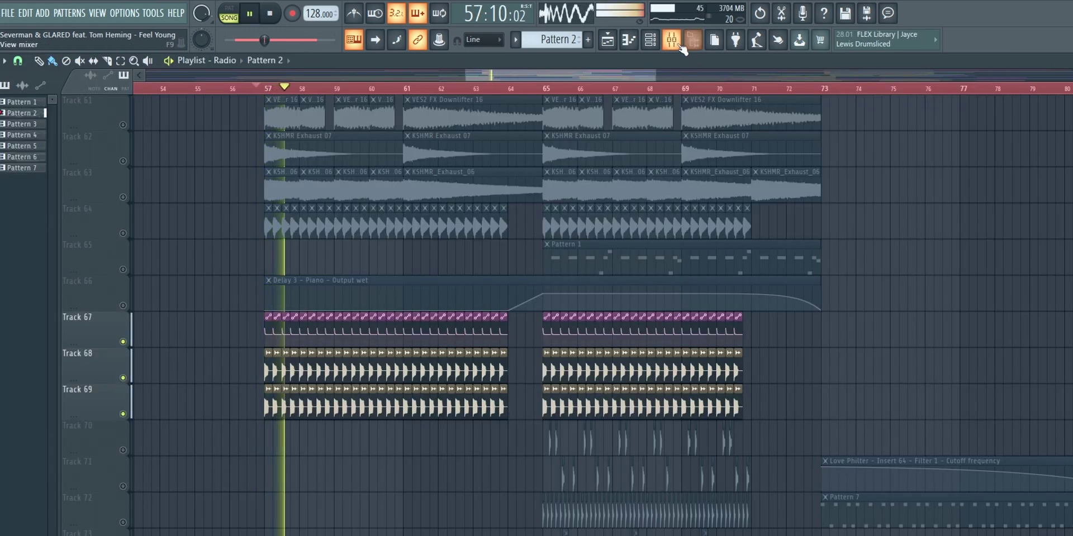
click(672, 39)
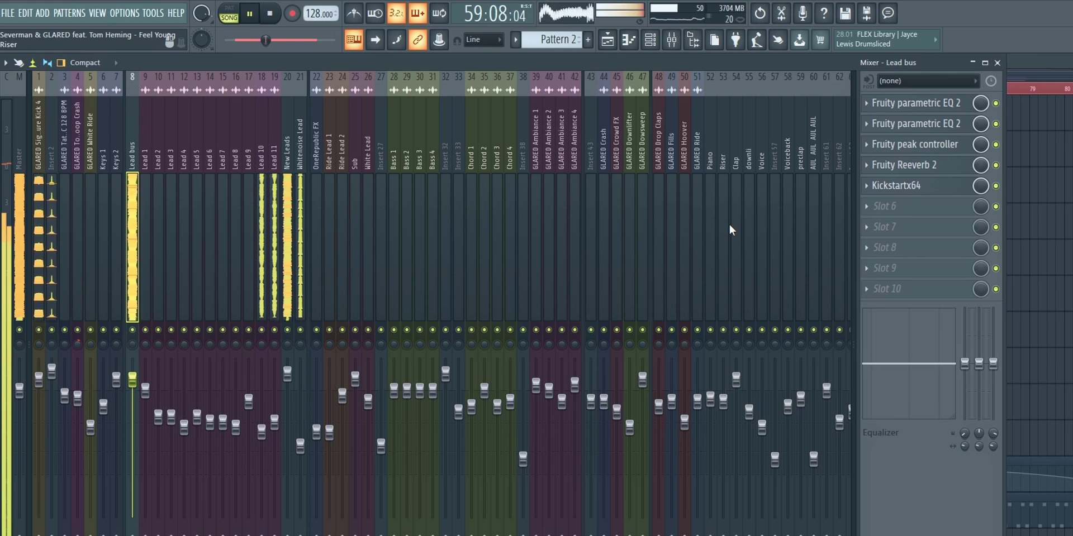
key(space)
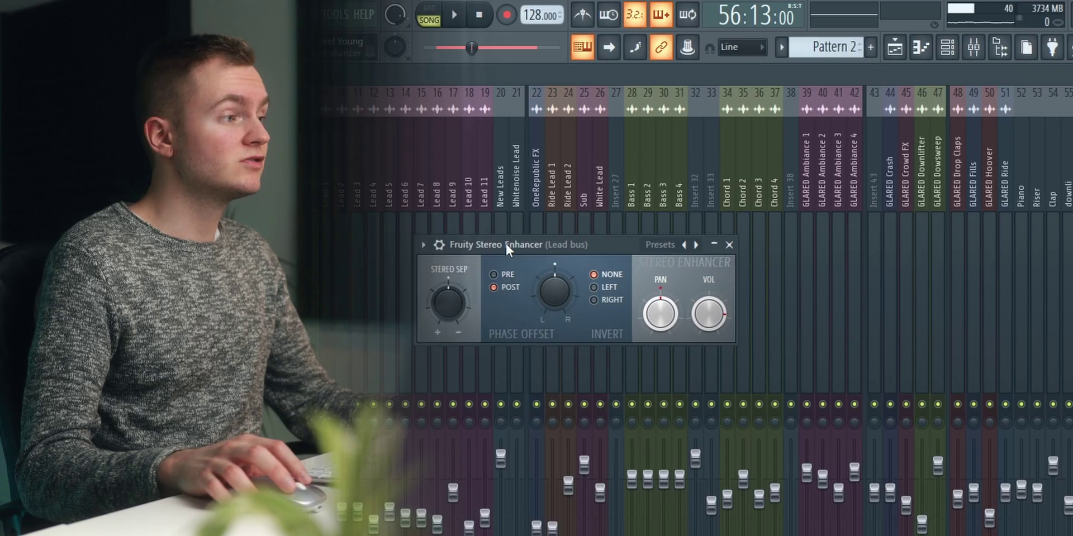
- Turn the Stereo Separation of the Lead bus's Fruity Stereo Enhancer toward plus to widen the leads
drag(505, 242, 623, 235)
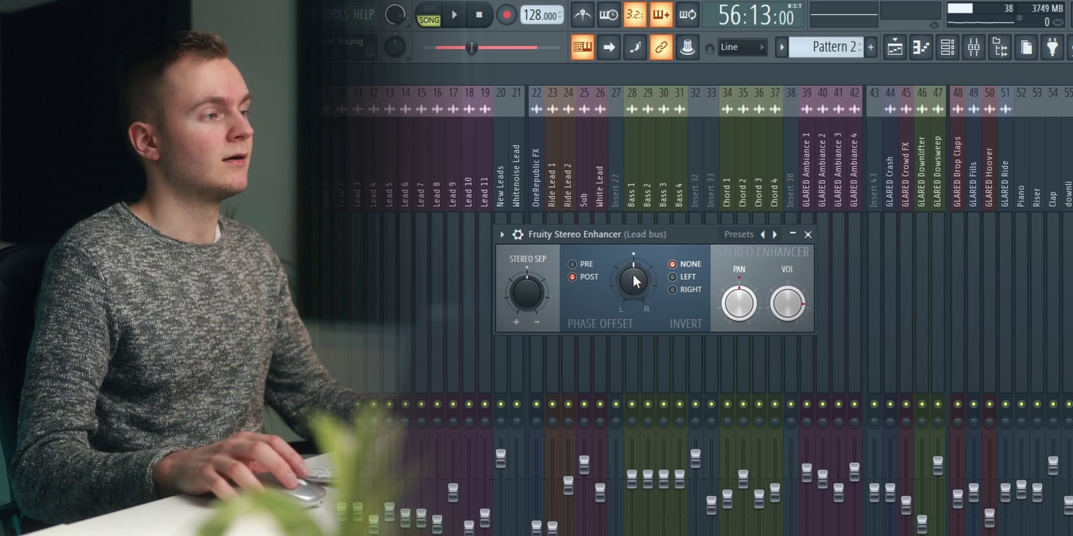
drag(530, 288, 532, 295)
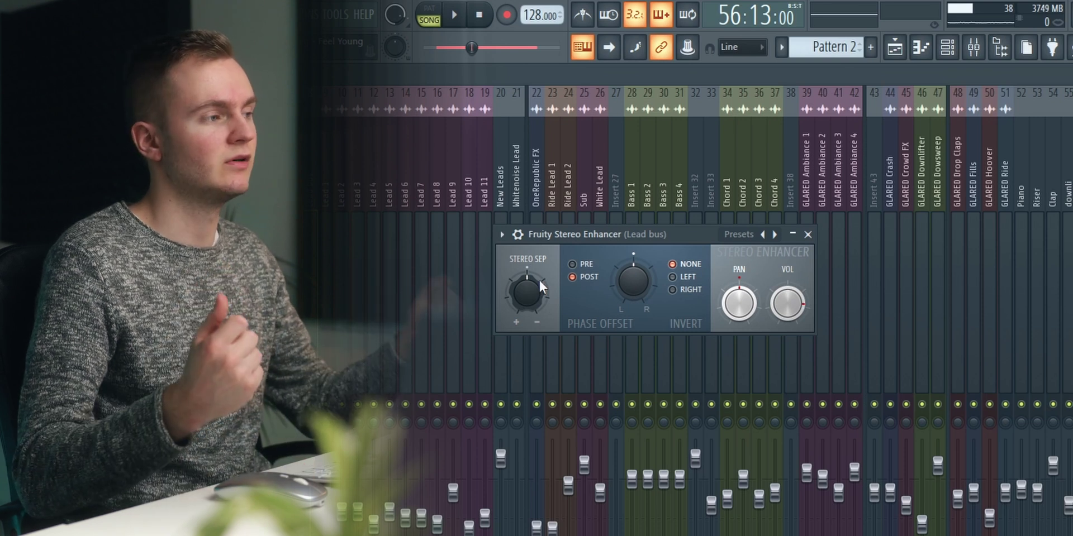
drag(534, 283, 535, 296)
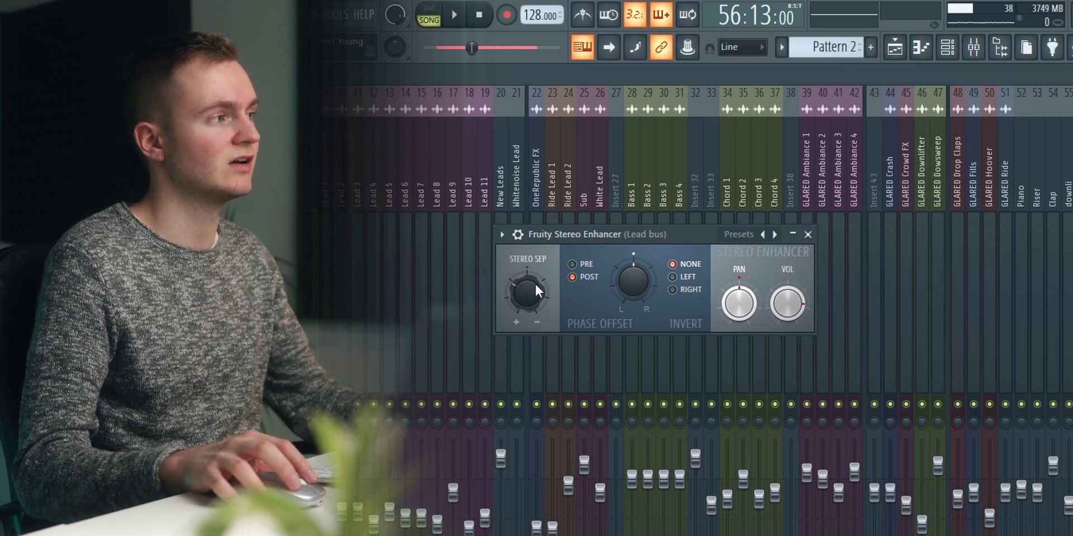